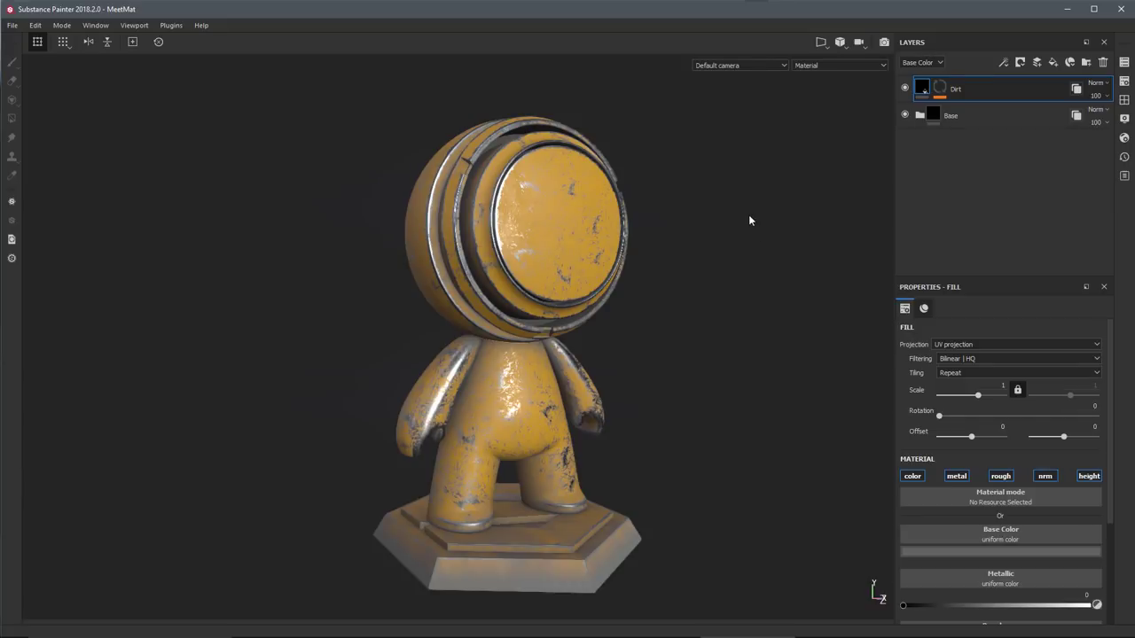
# Step: Add a red fill layer above Dirt with metal, rough, normal and height disabled
pyautogui.click(1053, 62)
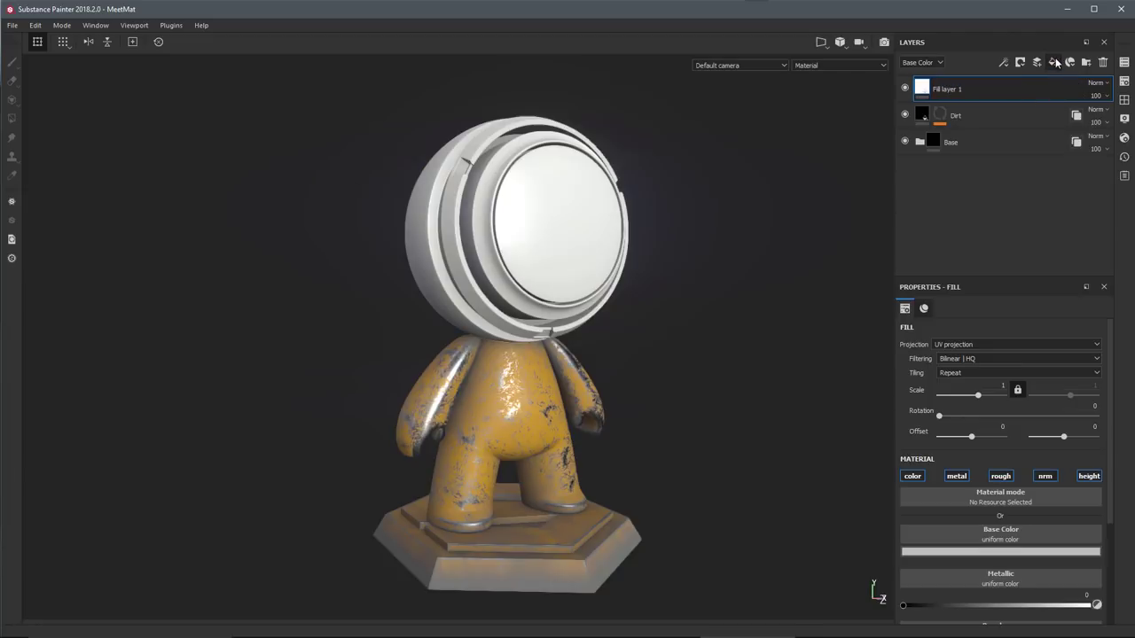
pyautogui.click(955, 476)
pyautogui.click(1000, 476)
pyautogui.click(1045, 476)
pyautogui.click(1089, 476)
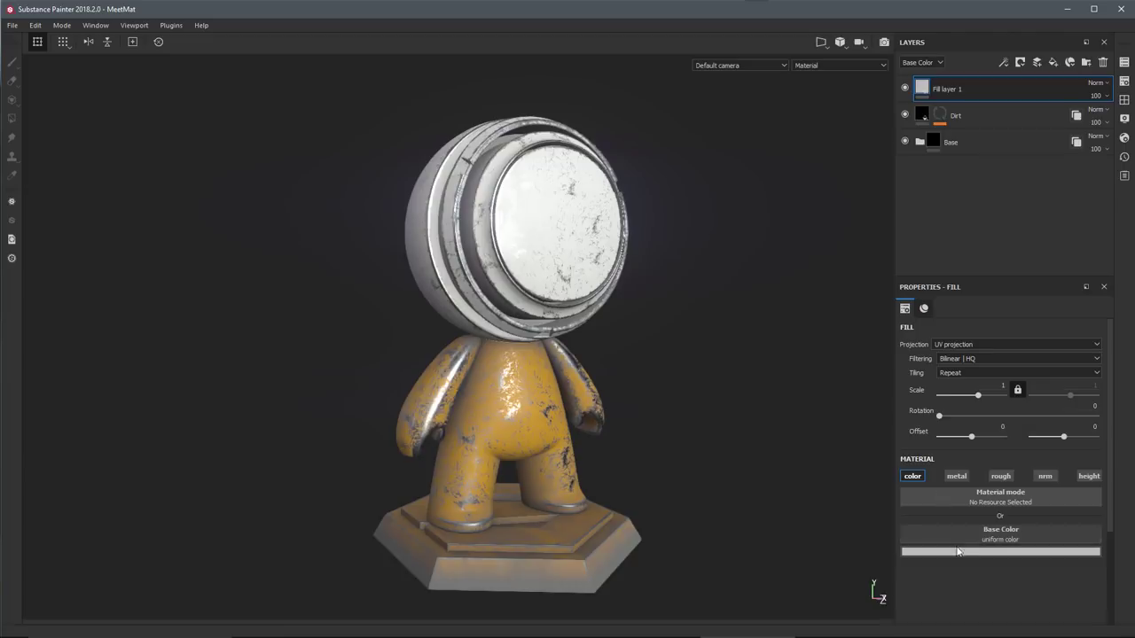
pyautogui.click(957, 551)
pyautogui.click(1037, 431)
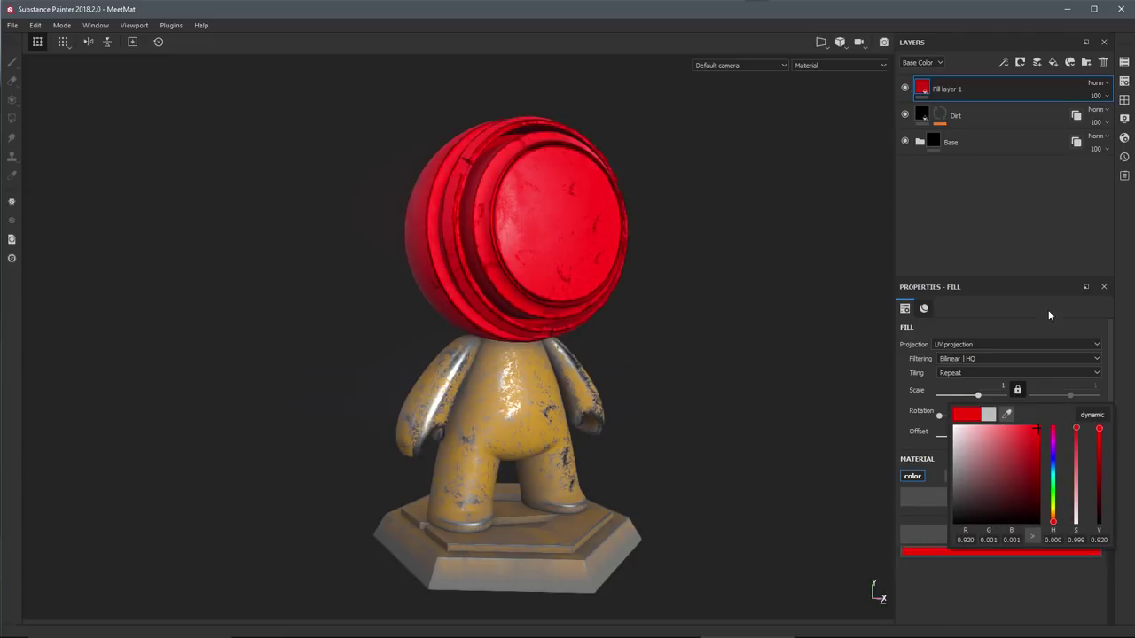
# Step: Rename the new fill layer to 'logo'
pyautogui.doubleClick(951, 89)
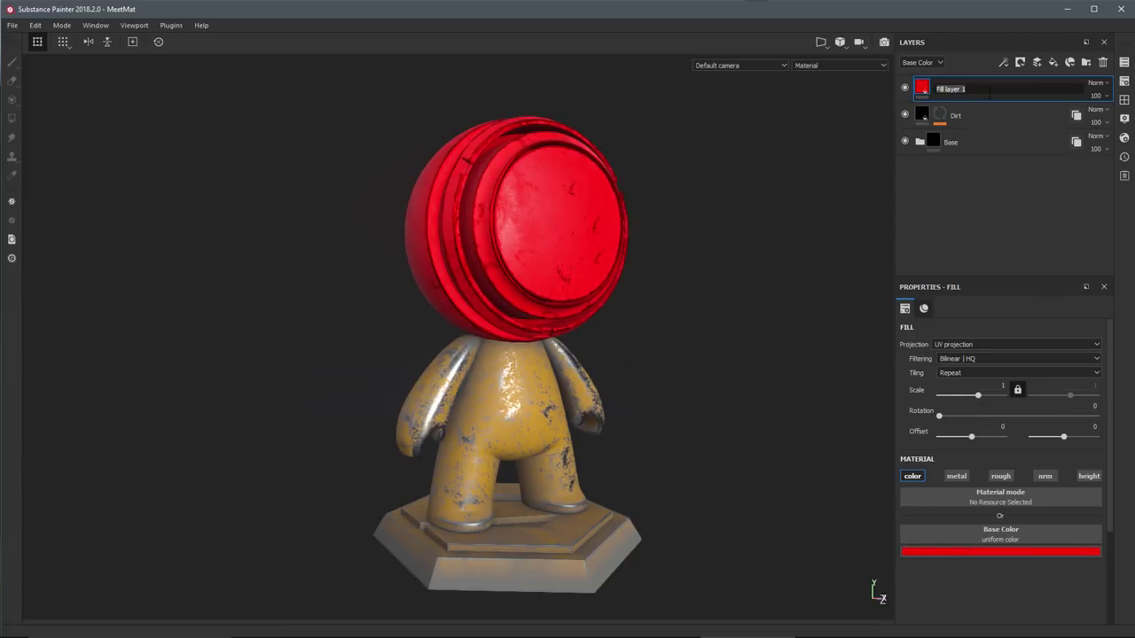
pyautogui.write('logo')
pyautogui.press('Return')
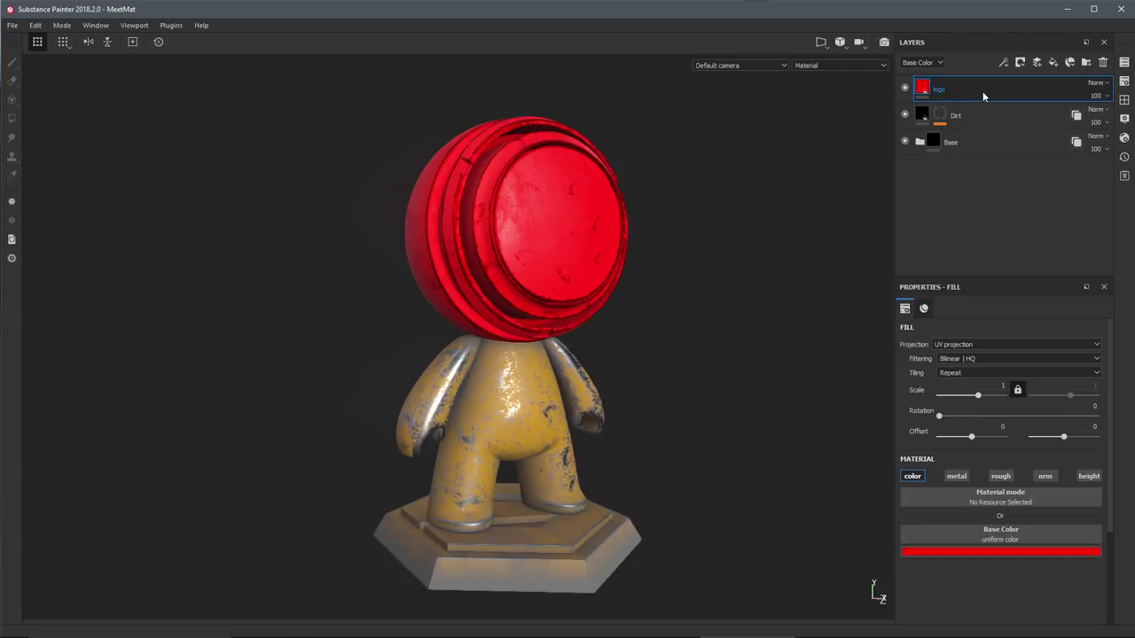
# Step: Give the logo layer a black mask with a fill effect
pyautogui.rightClick(978, 91)
pyautogui.click(981, 102)
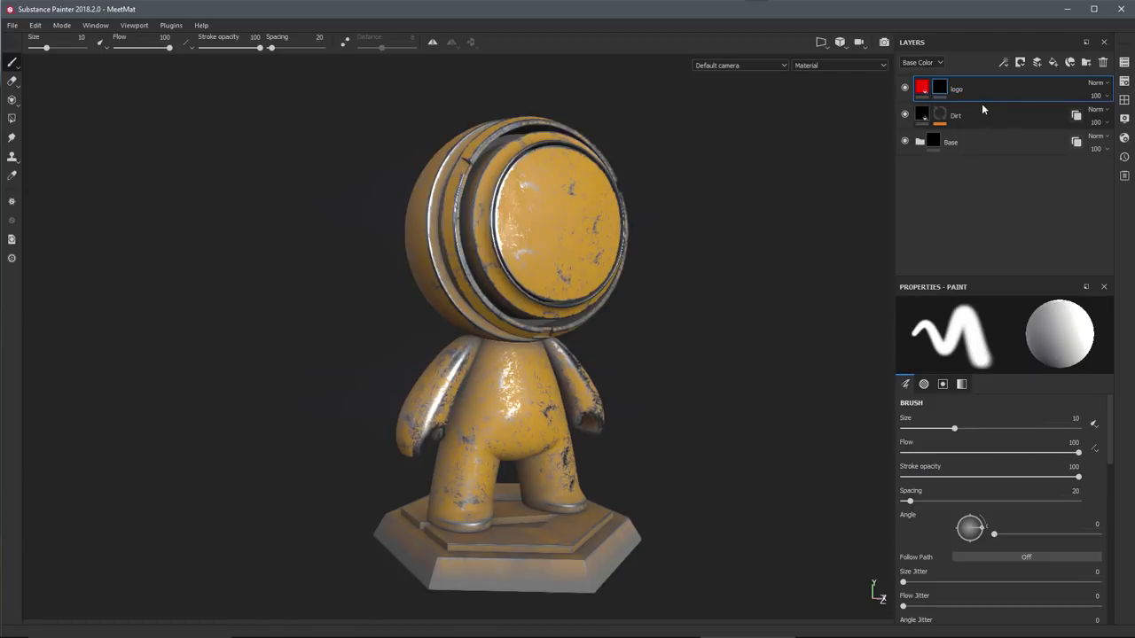
pyautogui.click(1006, 60)
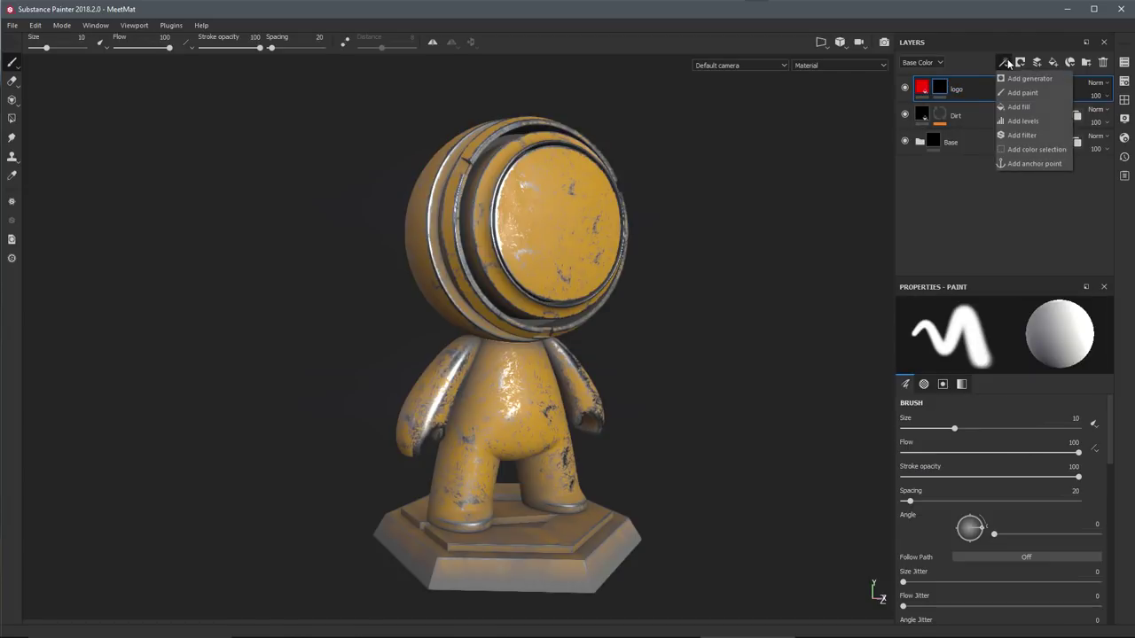
pyautogui.click(1016, 107)
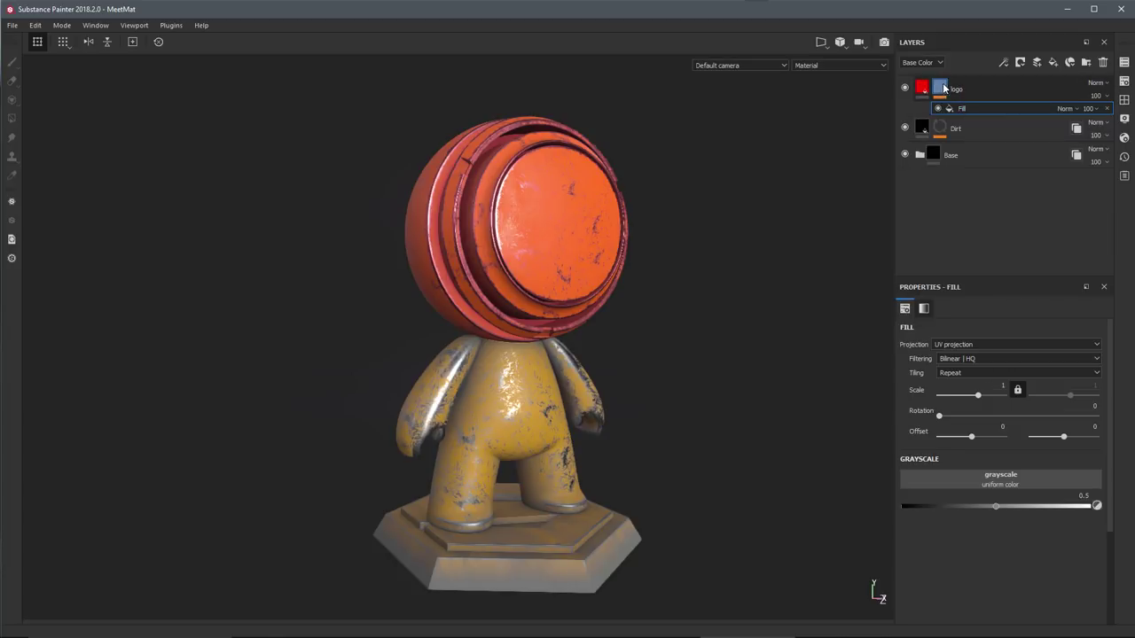
# Step: Use the Logo Painter image as the mask fill's grayscale and orbit to the visor
pyautogui.click(943, 477)
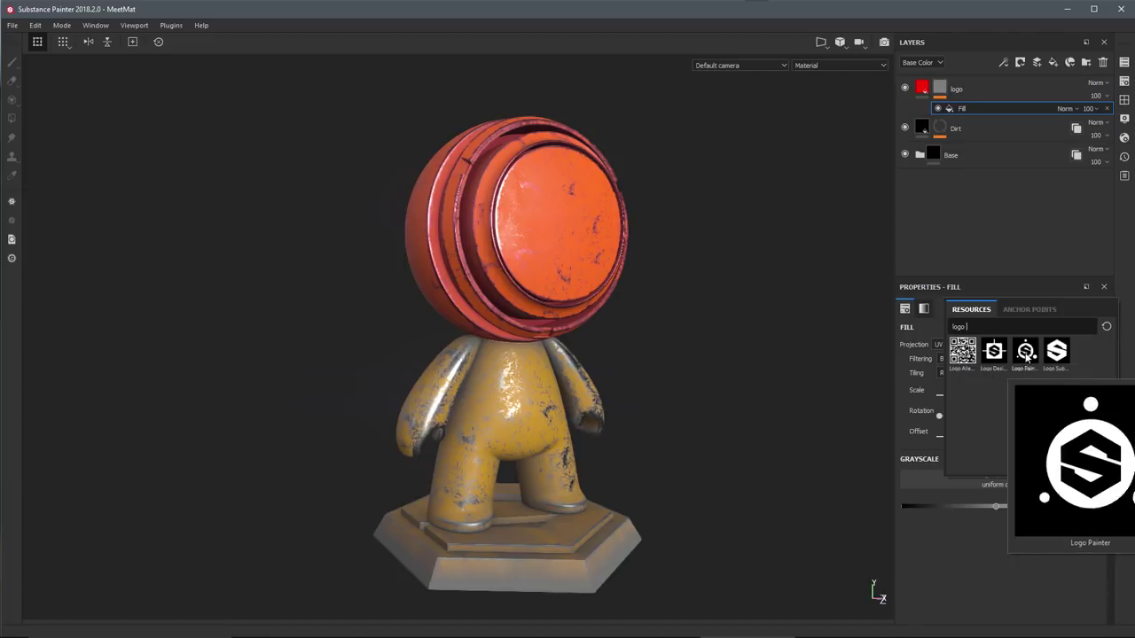
pyautogui.click(1026, 351)
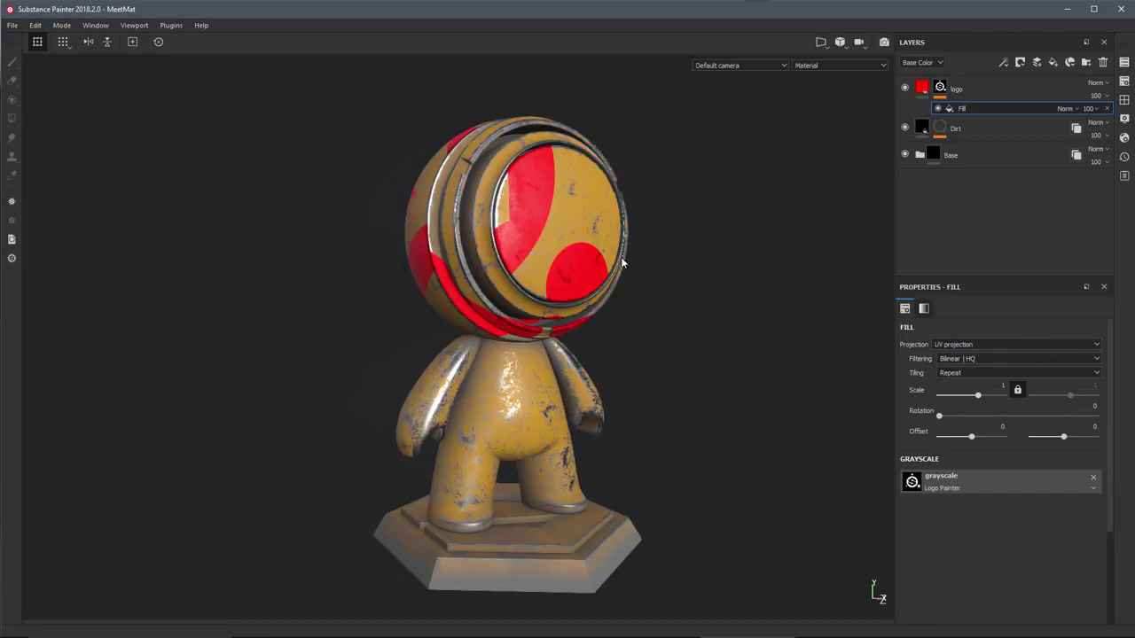
pyautogui.keyDown('alt'); pyautogui.moveTo(623, 263); pyautogui.dragTo(811, 133); pyautogui.keyUp('alt')
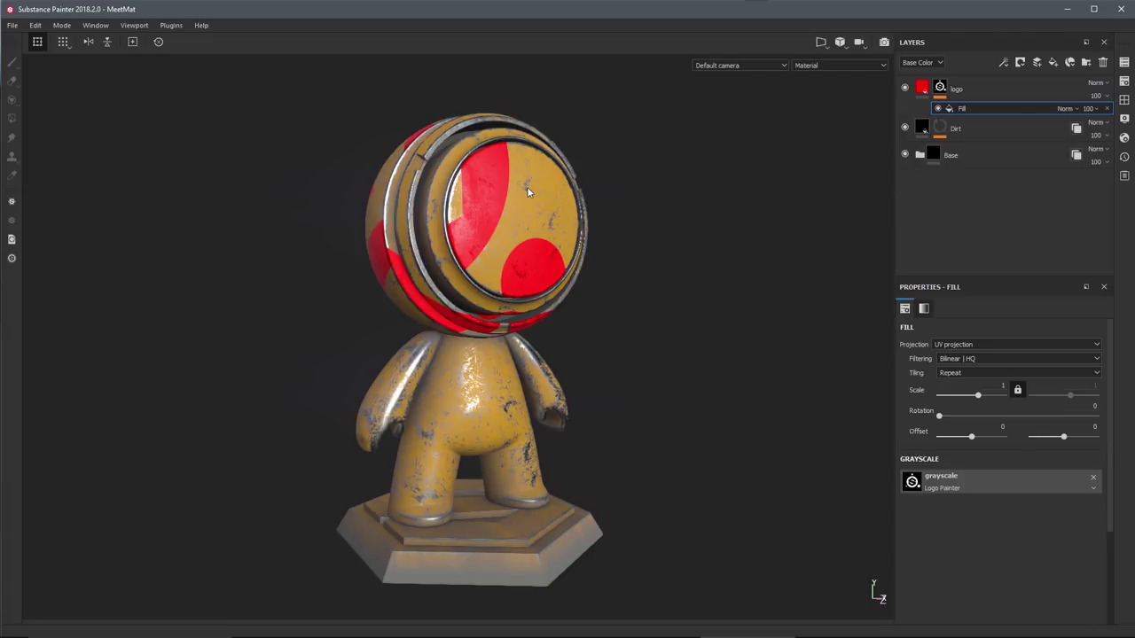
# Step: Switch to the 3D/2D view and move the logo projection to offset -0.0869/-0.0636, undoing its scaling
pyautogui.click(819, 41)
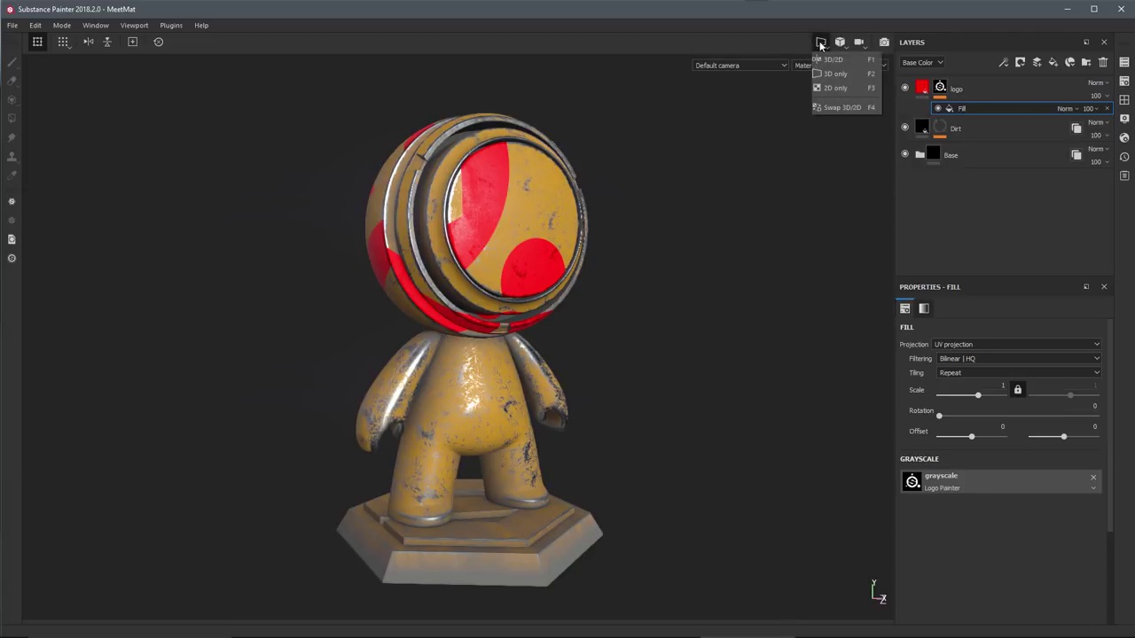
pyautogui.click(828, 63)
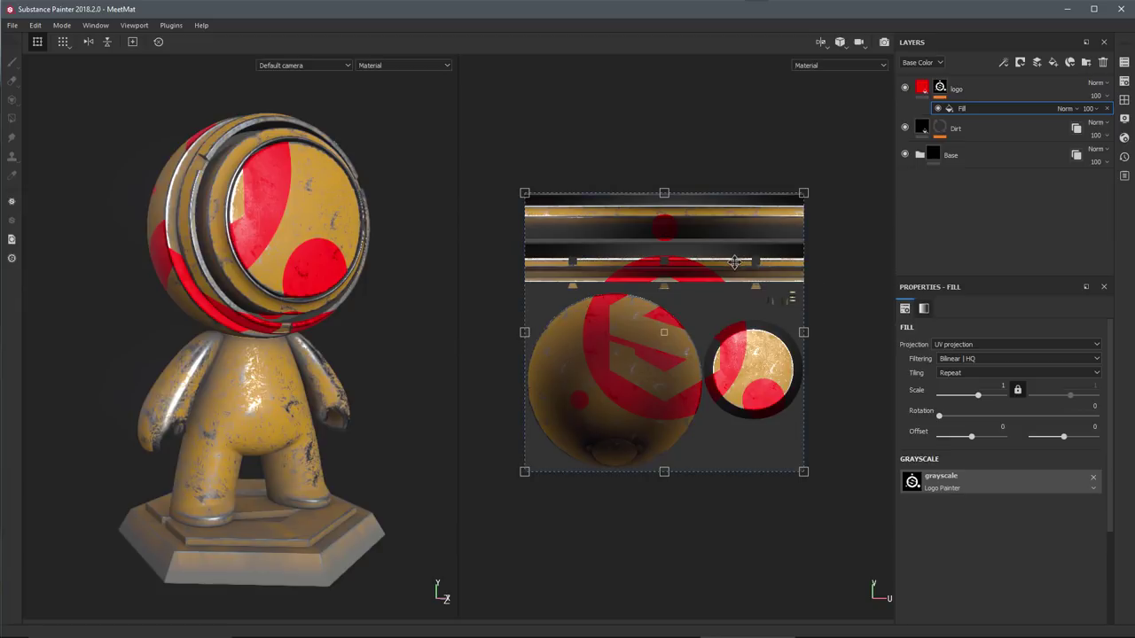
pyautogui.moveTo(736, 263)
pyautogui.mouseDown()
pyautogui.moveTo(666, 317)
pyautogui.moveTo(759, 305)
pyautogui.moveTo(771, 247)
pyautogui.moveTo(764, 275)
pyautogui.moveTo(732, 283)
pyautogui.mouseUp()
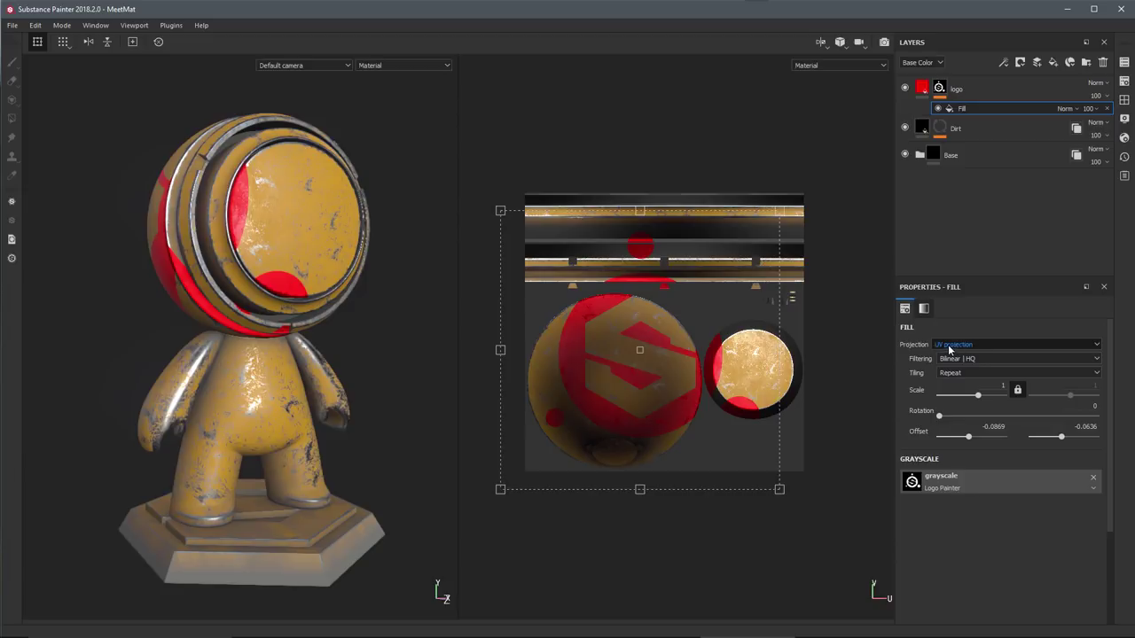
pyautogui.moveTo(778, 489); pyautogui.dragTo(690, 432)
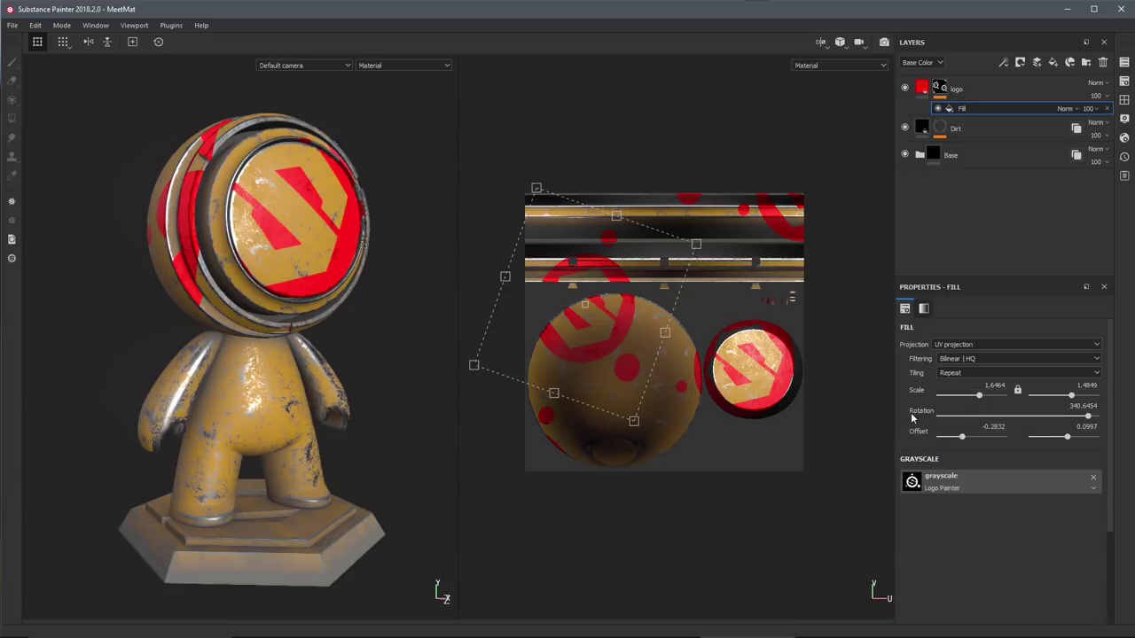
pyautogui.hotkey('ctrl', 'z')
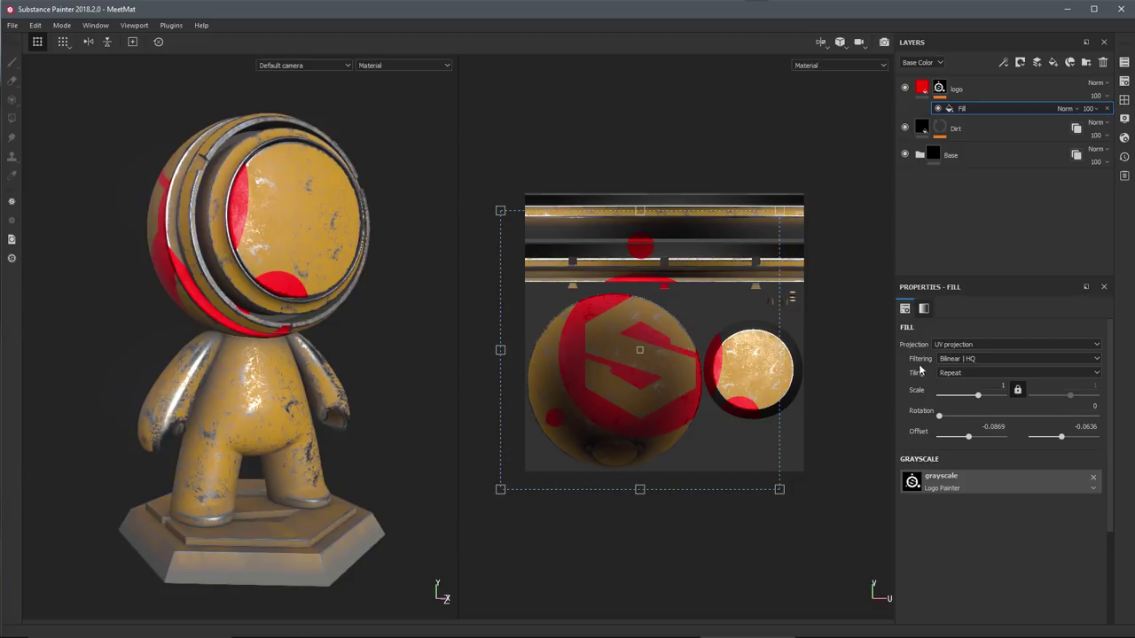
# Step: Turn off the fill's tiling, then try moving and shrinking the logo, undoing the scaling
pyautogui.click(957, 372)
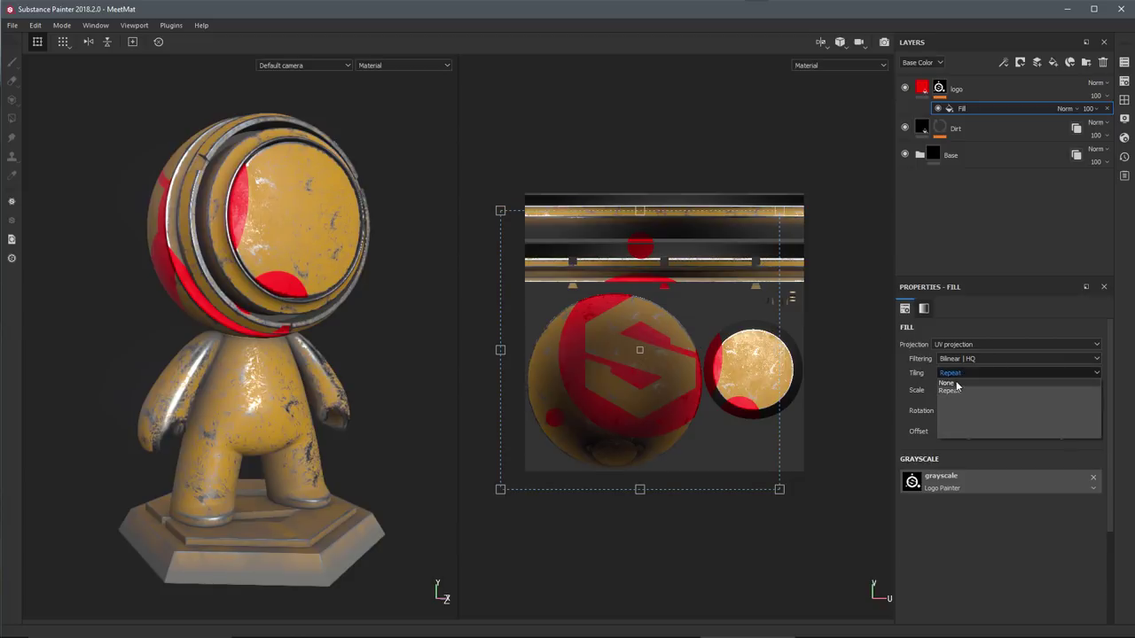
pyautogui.click(959, 388)
pyautogui.moveTo(659, 307); pyautogui.dragTo(752, 337)
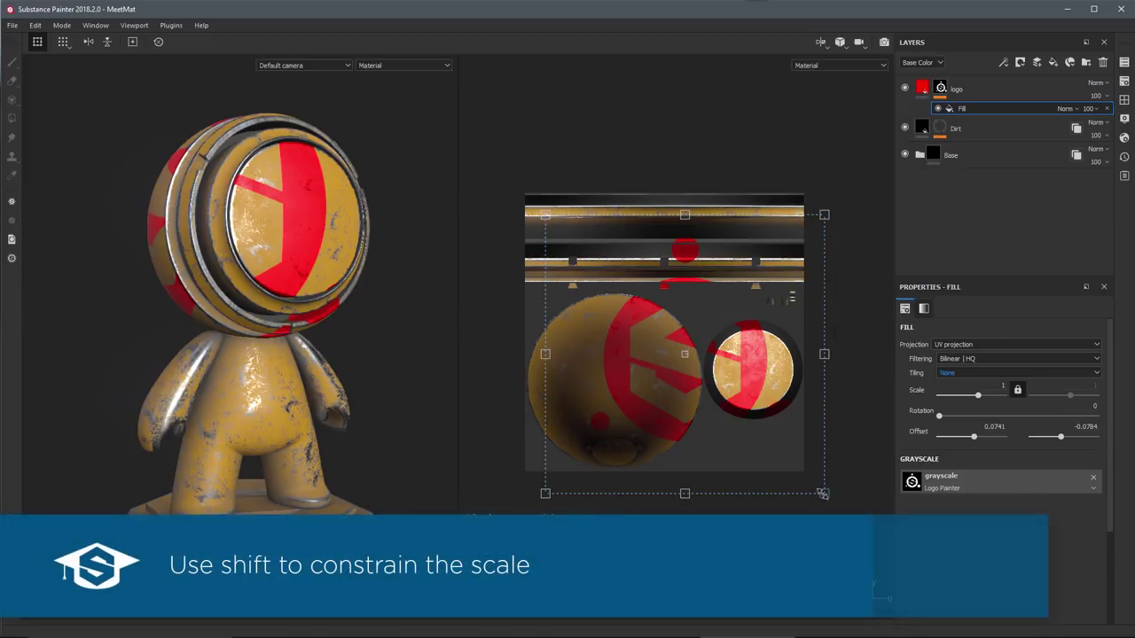
pyautogui.keyDown('shift'); pyautogui.moveTo(824, 494); pyautogui.dragTo(740, 409); pyautogui.keyUp('shift')
pyautogui.keyDown('shift'); pyautogui.moveTo(741, 333); pyautogui.dragTo(720, 376); pyautogui.keyUp('shift')
pyautogui.hotkey('ctrl', 'z')
pyautogui.hotkey('ctrl', 'z')
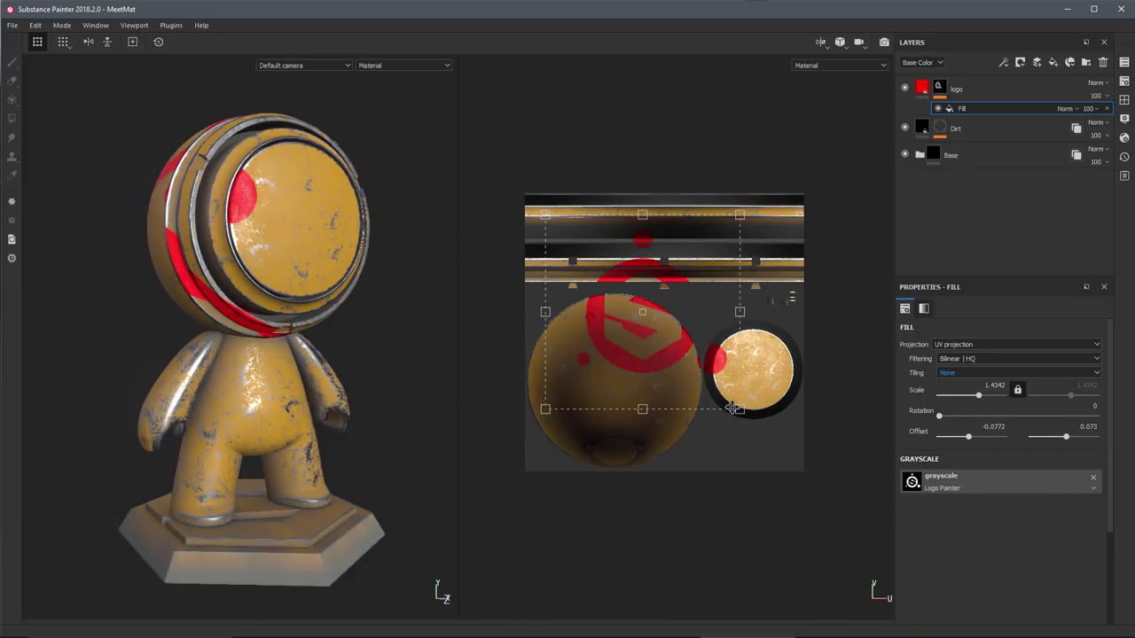
# Step: Proportionally shrink the logo onto the faceplate at scale 3.5653, offset 0.3182/-0.1317
pyautogui.press('shift')
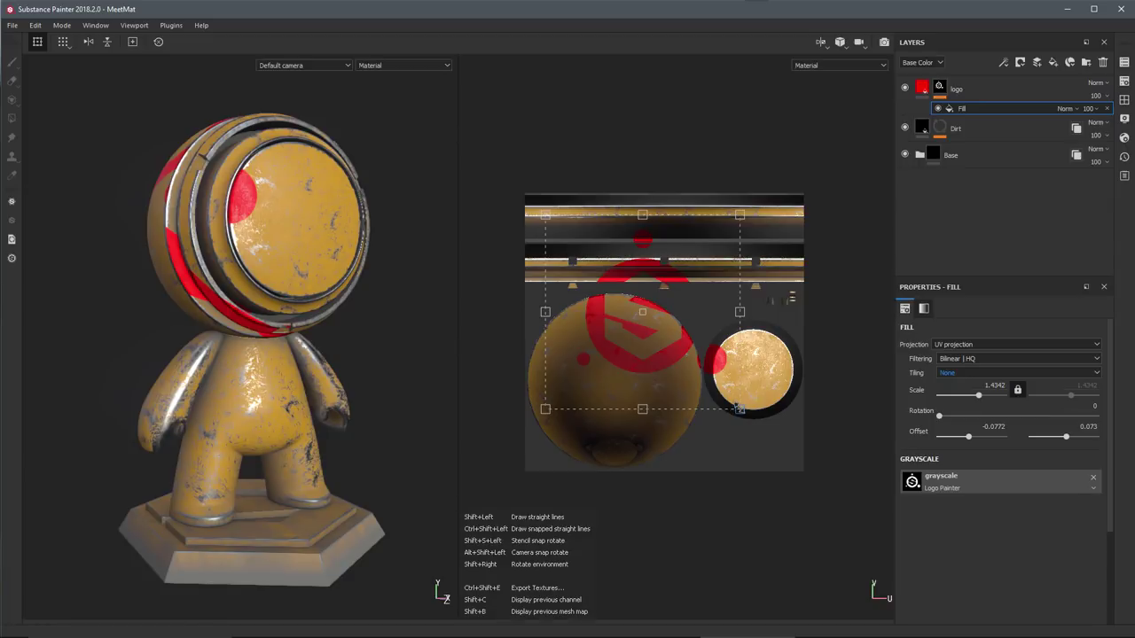
pyautogui.moveTo(740, 411); pyautogui.dragTo(735, 369)
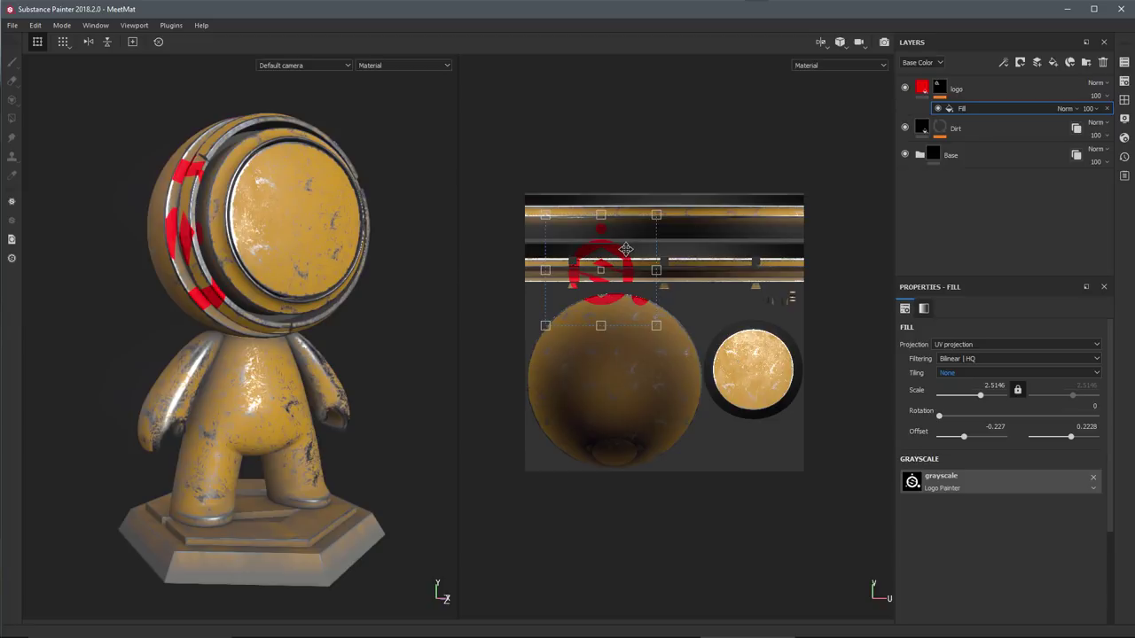
pyautogui.moveTo(626, 249); pyautogui.dragTo(777, 350)
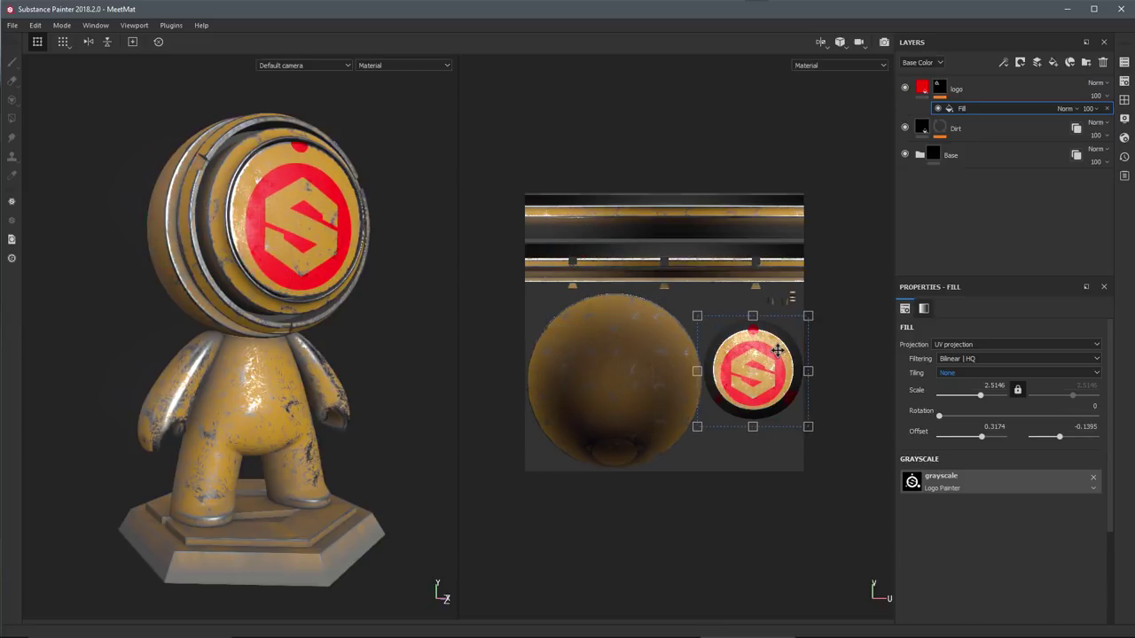
pyautogui.moveTo(808, 426); pyautogui.dragTo(770, 388)
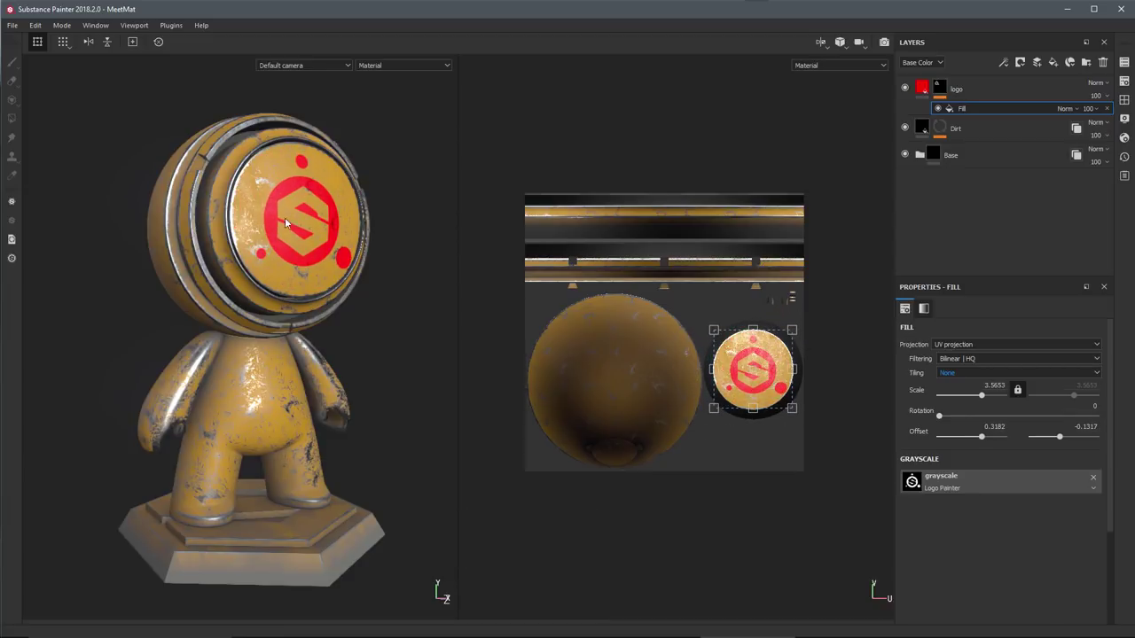
# Step: Test and undo a rotation and move, then rotate the logo about its pivot to 359.5656
pyautogui.scroll(5, 750, 388)
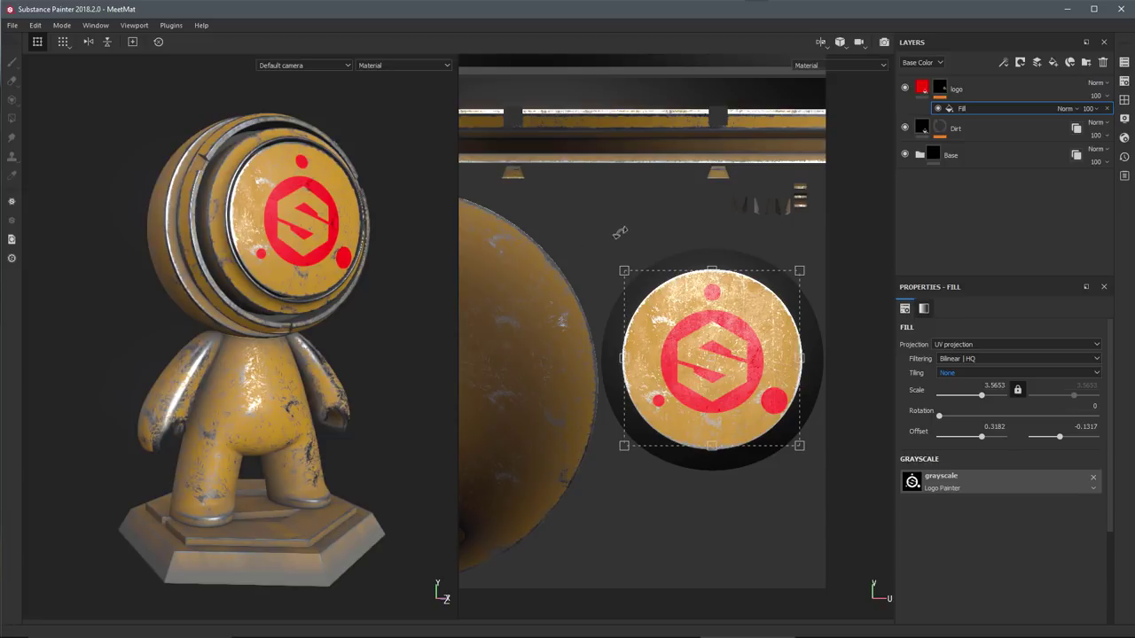
pyautogui.moveTo(619, 232)
pyautogui.mouseDown()
pyautogui.moveTo(581, 270)
pyautogui.moveTo(619, 225)
pyautogui.mouseUp()
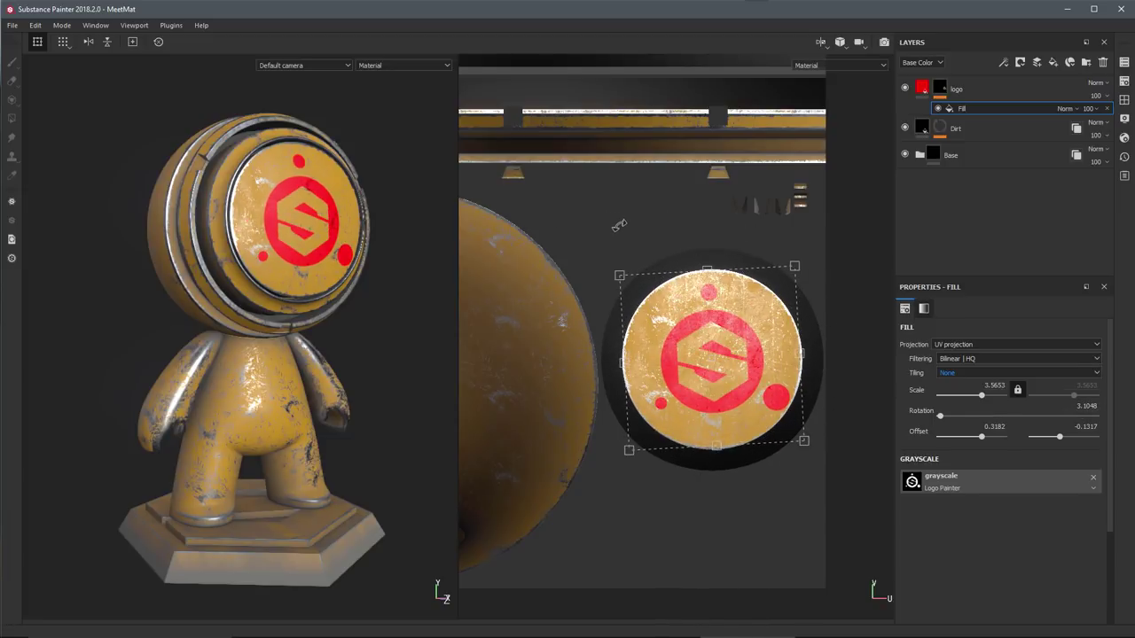
pyautogui.hotkey('ctrl', 'z')
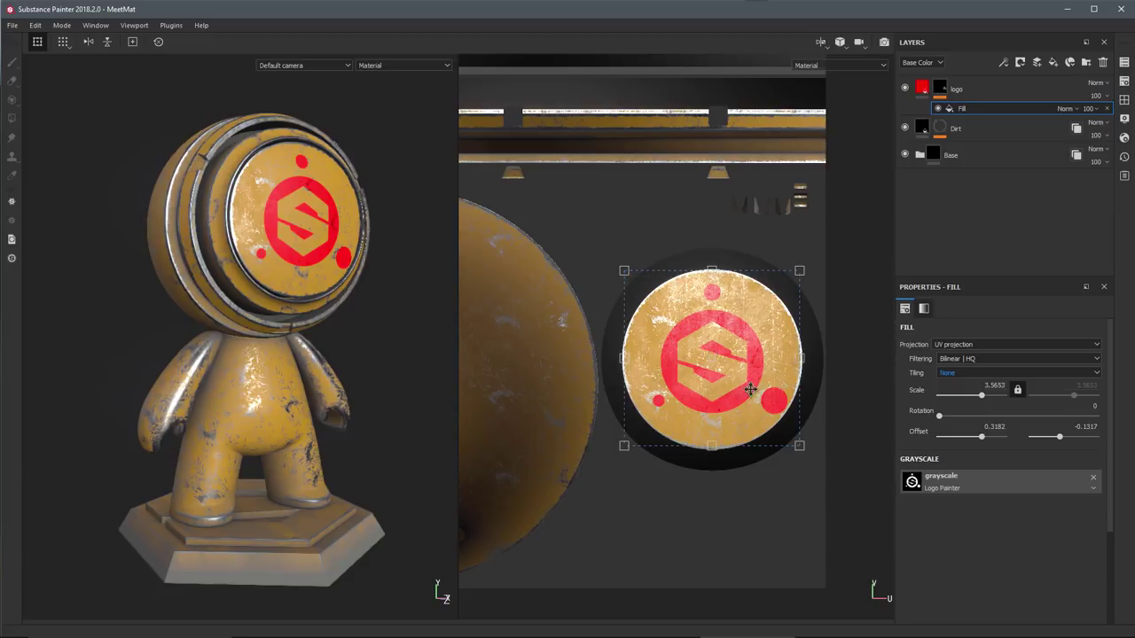
pyautogui.moveTo(742, 363); pyautogui.dragTo(592, 343)
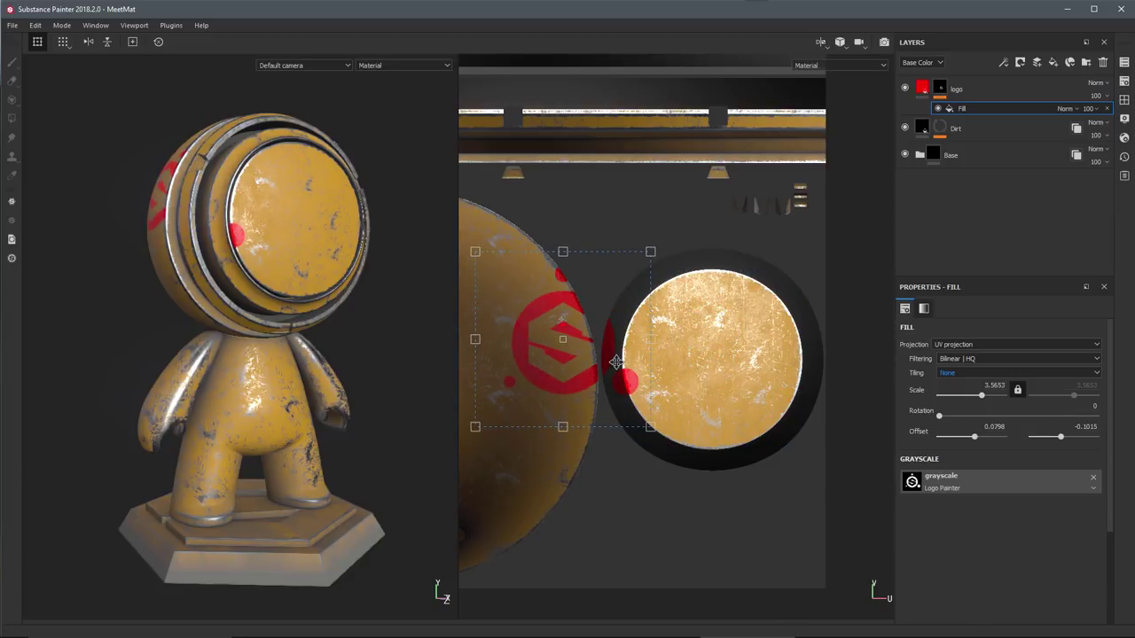
pyautogui.hotkey('ctrl', 'z')
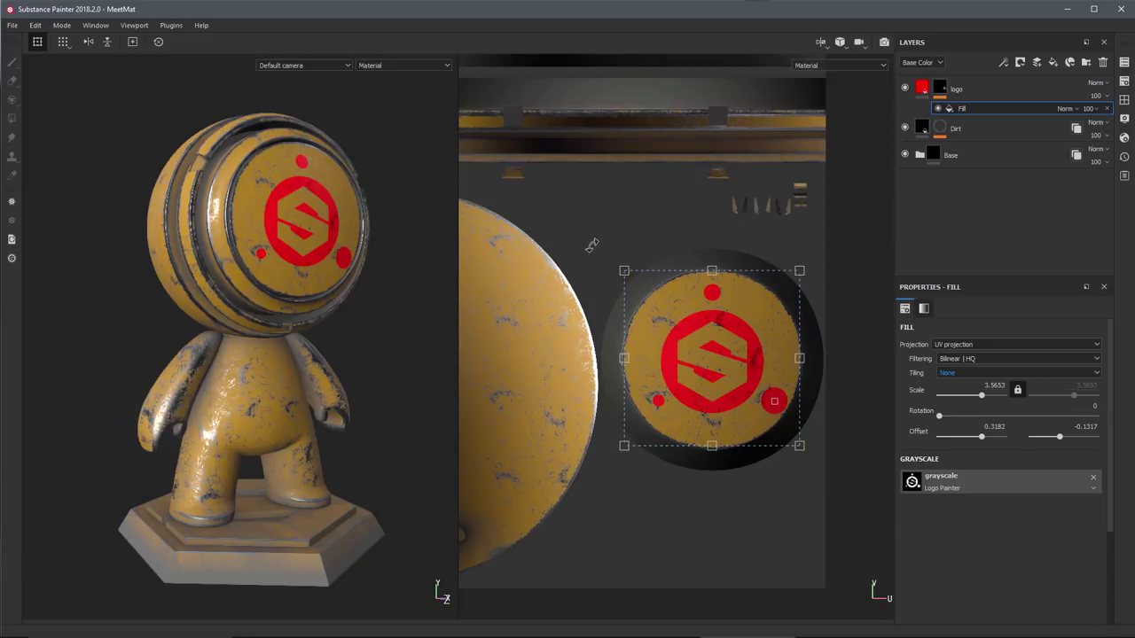
pyautogui.moveTo(591, 246); pyautogui.dragTo(628, 276)
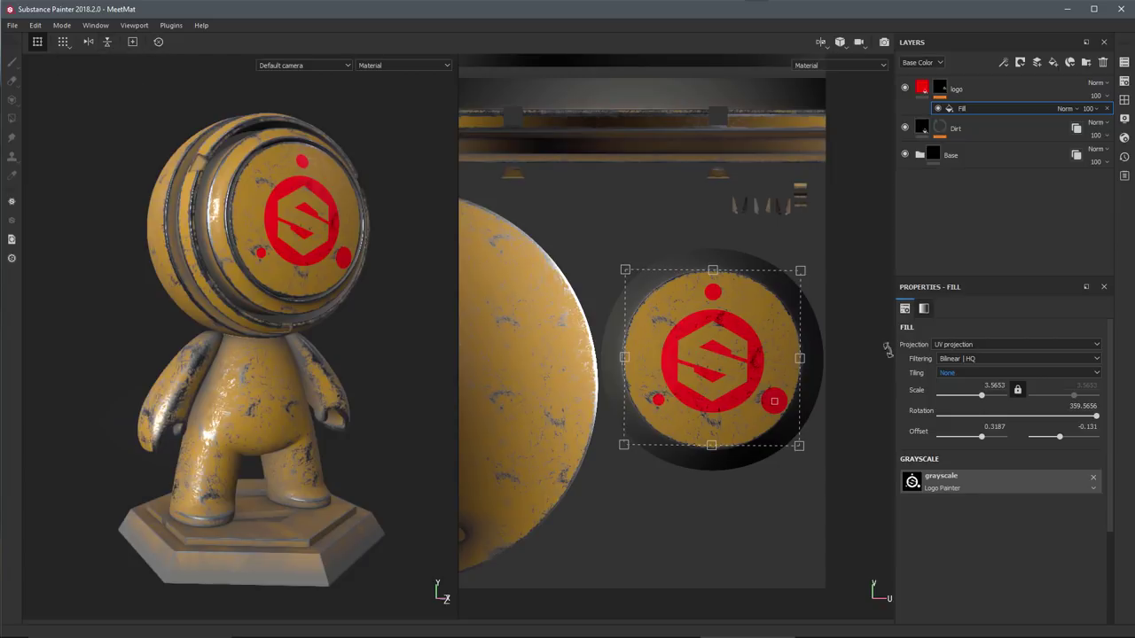
# Step: Reset the logo's pivot to its centre and toggle the UV manipulator's visibility with Q
pyautogui.click(132, 44)
pyautogui.click(37, 49)
pyautogui.click(36, 49)
pyautogui.click(36, 49)
pyautogui.click(37, 49)
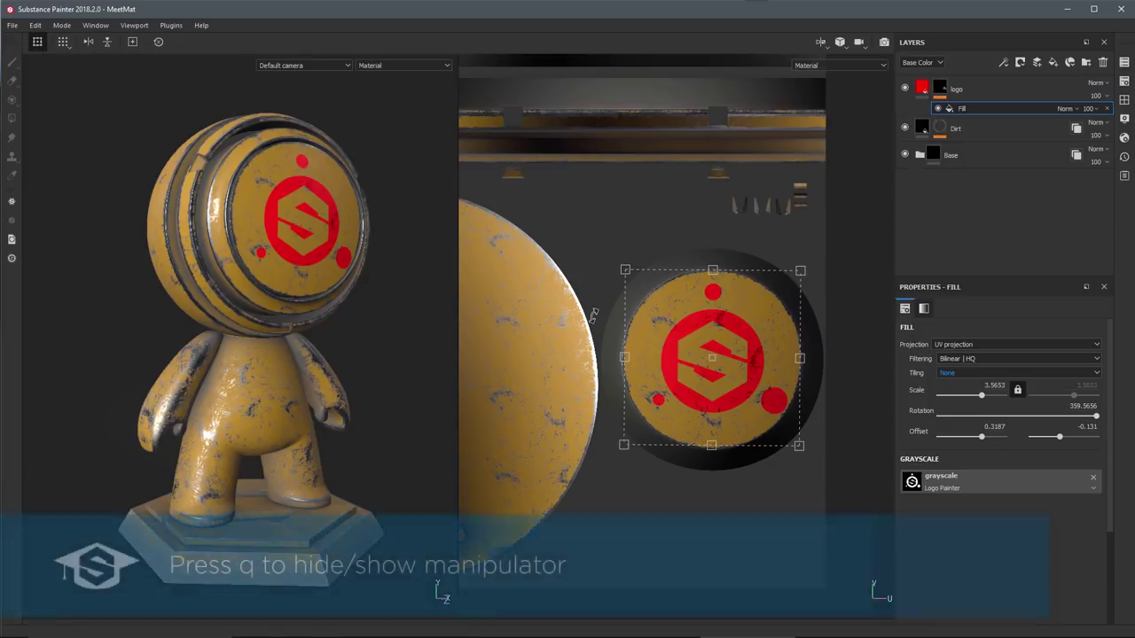
pyautogui.press('q')
pyautogui.press('q')
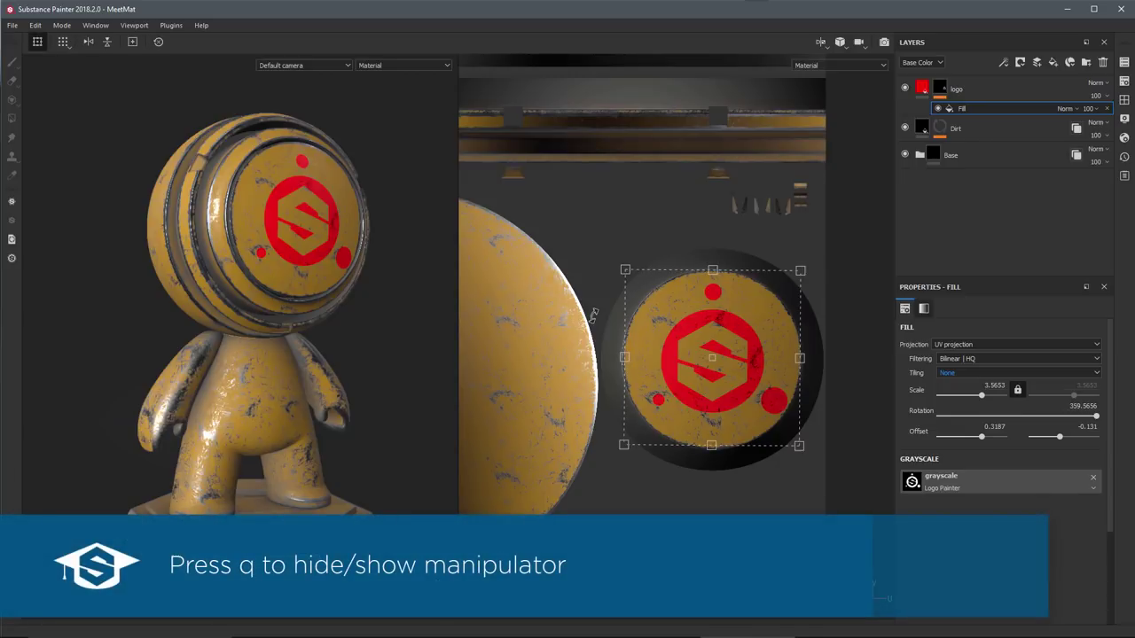
# Step: Choose a snapping grid size, trying Large, and enable grid snapping for the manipulator
pyautogui.click(64, 43)
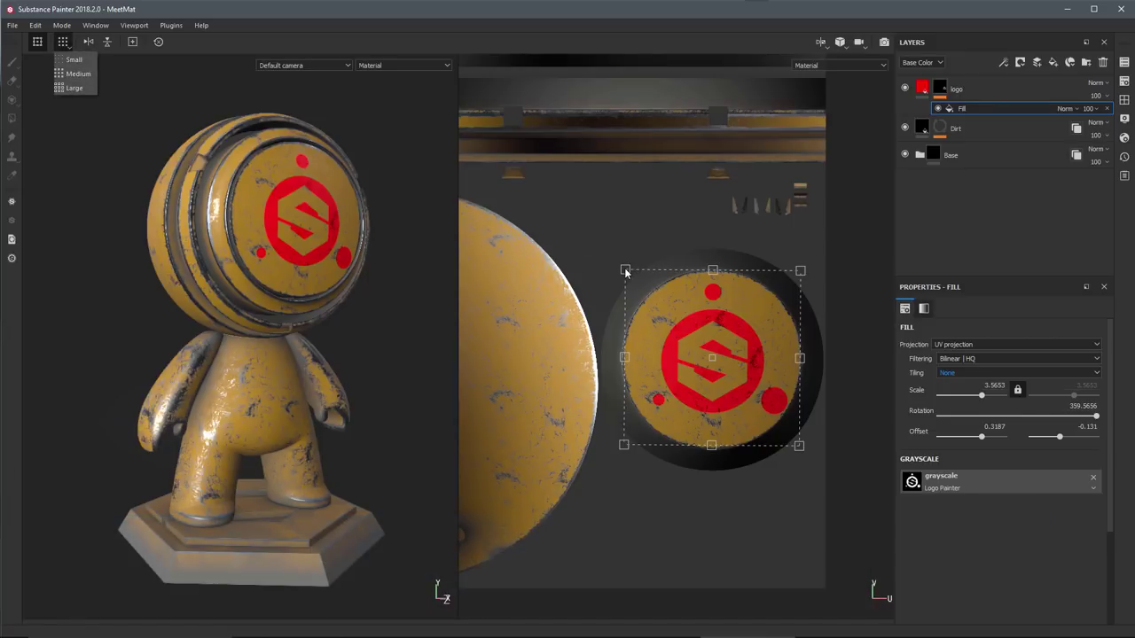
pyautogui.click(74, 88)
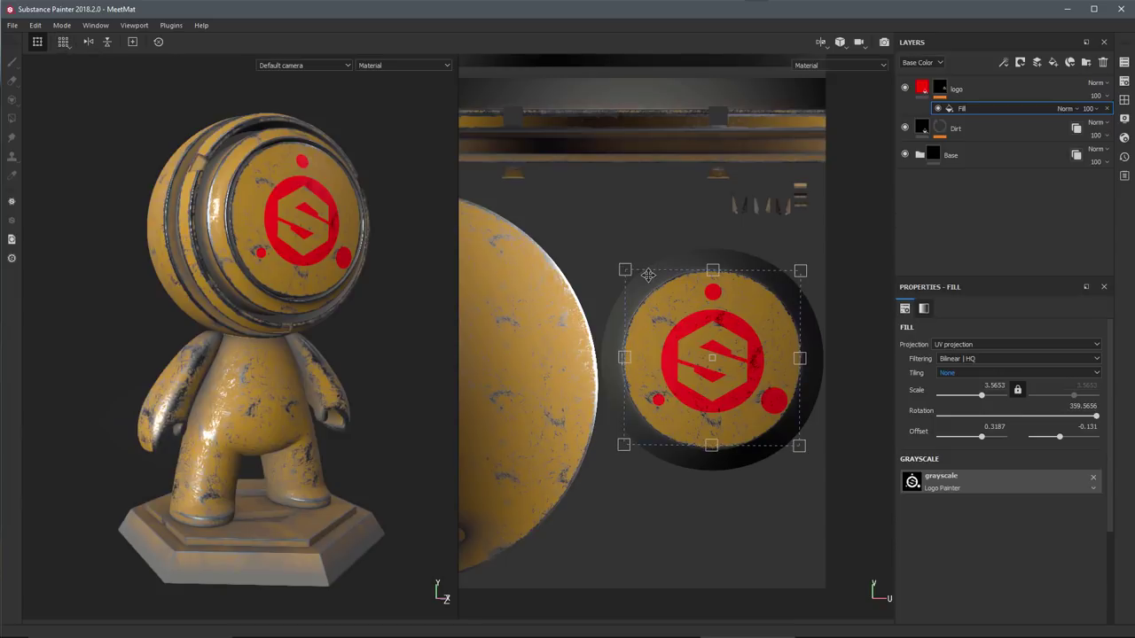
pyautogui.click(64, 42)
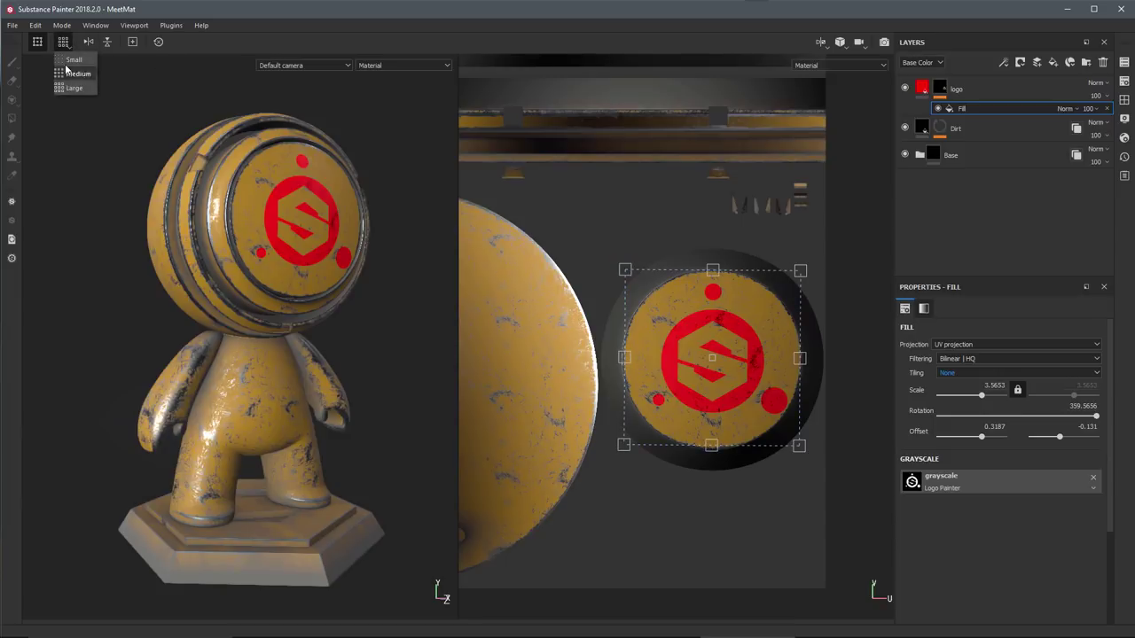
pyautogui.click(65, 64)
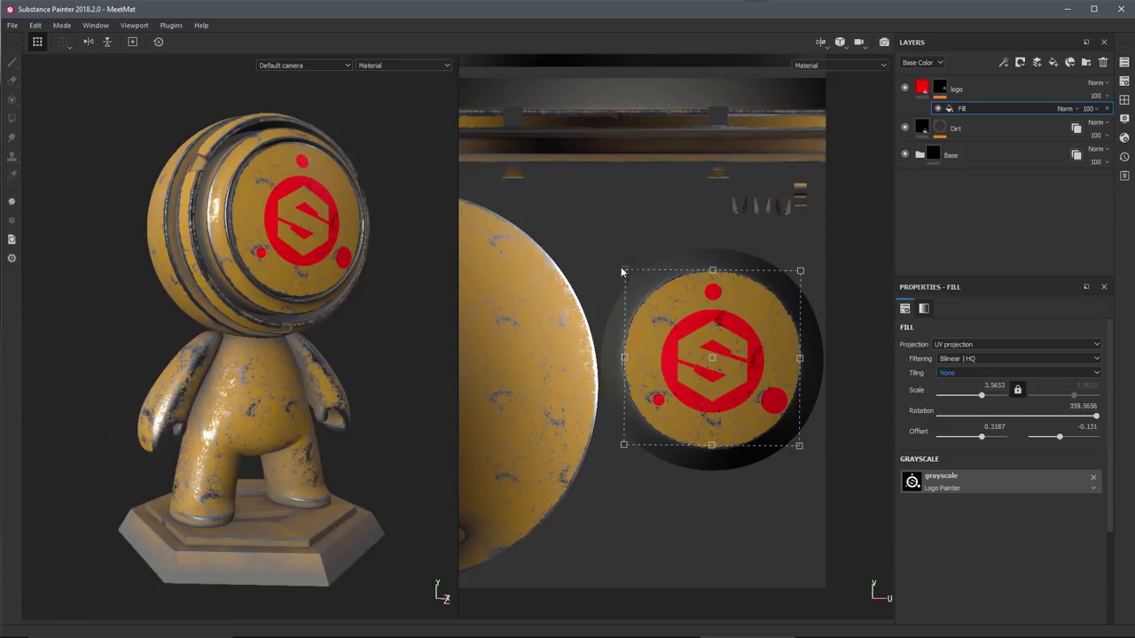
pyautogui.click(63, 41)
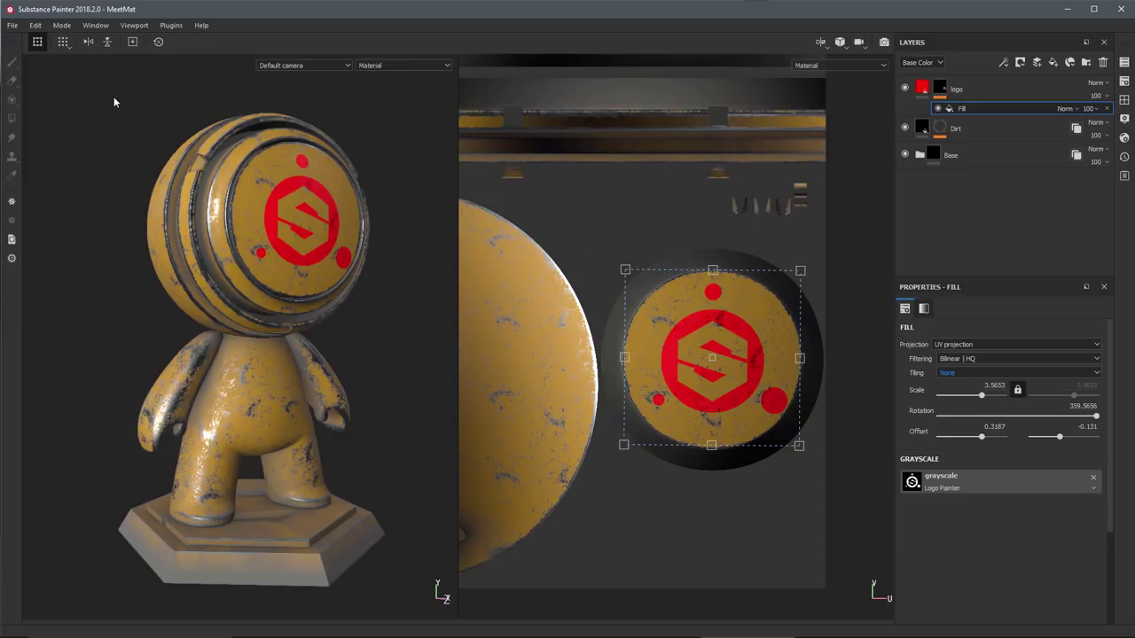
# Step: Test horizontal and vertical flips of the logo, then rotate it about its centre
pyautogui.click(89, 42)
pyautogui.click(90, 42)
pyautogui.click(89, 42)
pyautogui.click(90, 42)
pyautogui.click(107, 43)
pyautogui.click(107, 43)
pyautogui.moveTo(599, 242); pyautogui.dragTo(772, 248)
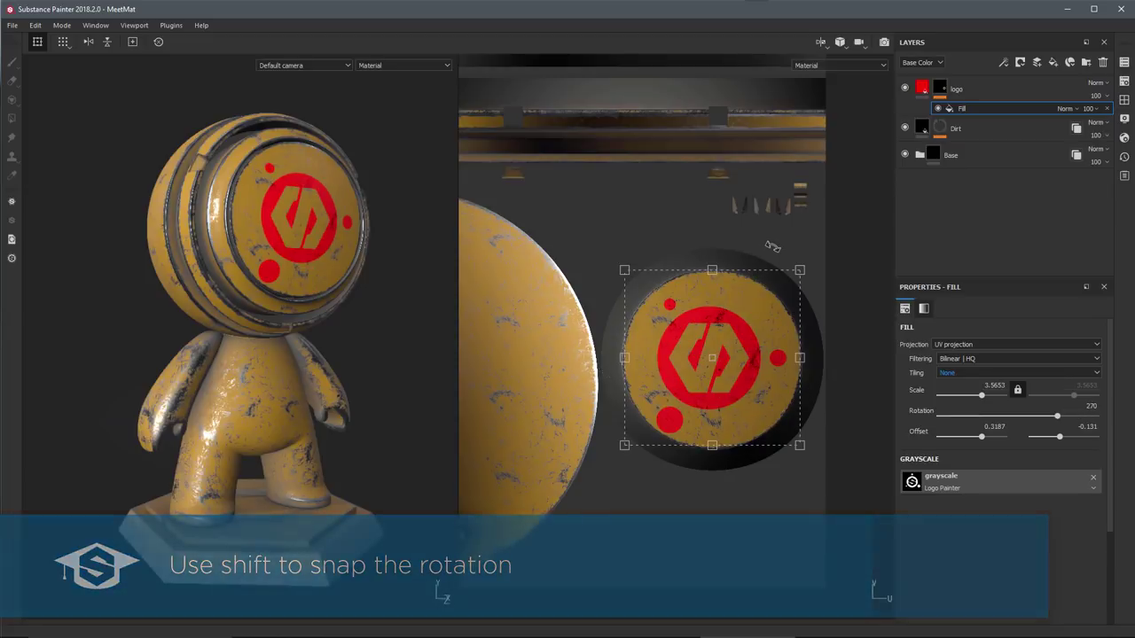
# Step: Flip the logo vertically and horizontally until it reads scale -3.5653, rotation 180
pyautogui.click(107, 43)
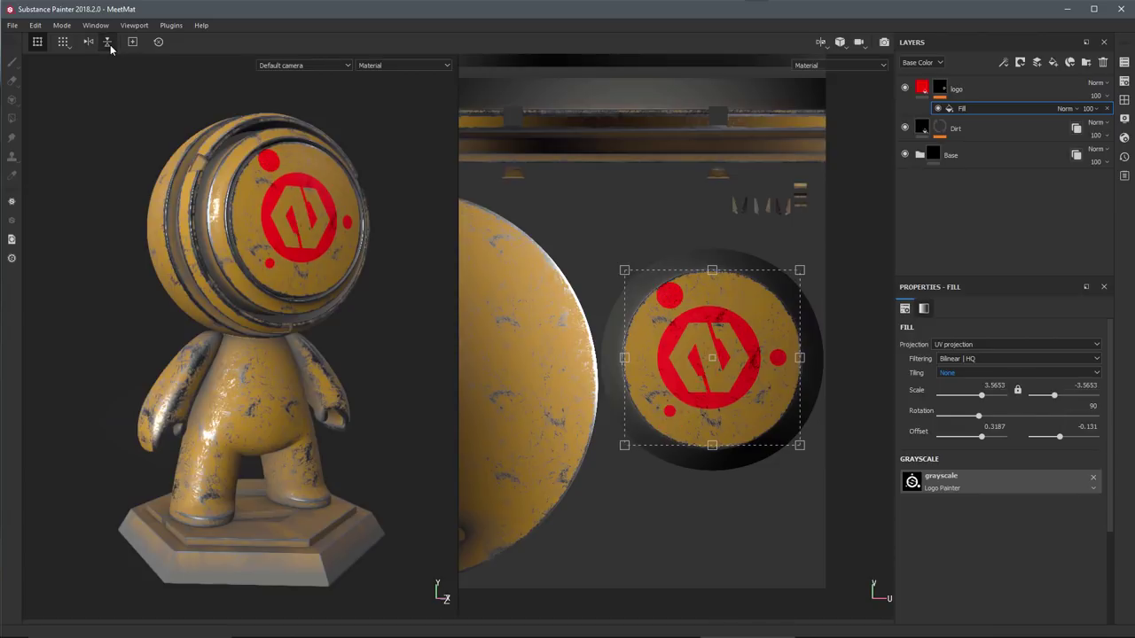
pyautogui.click(110, 45)
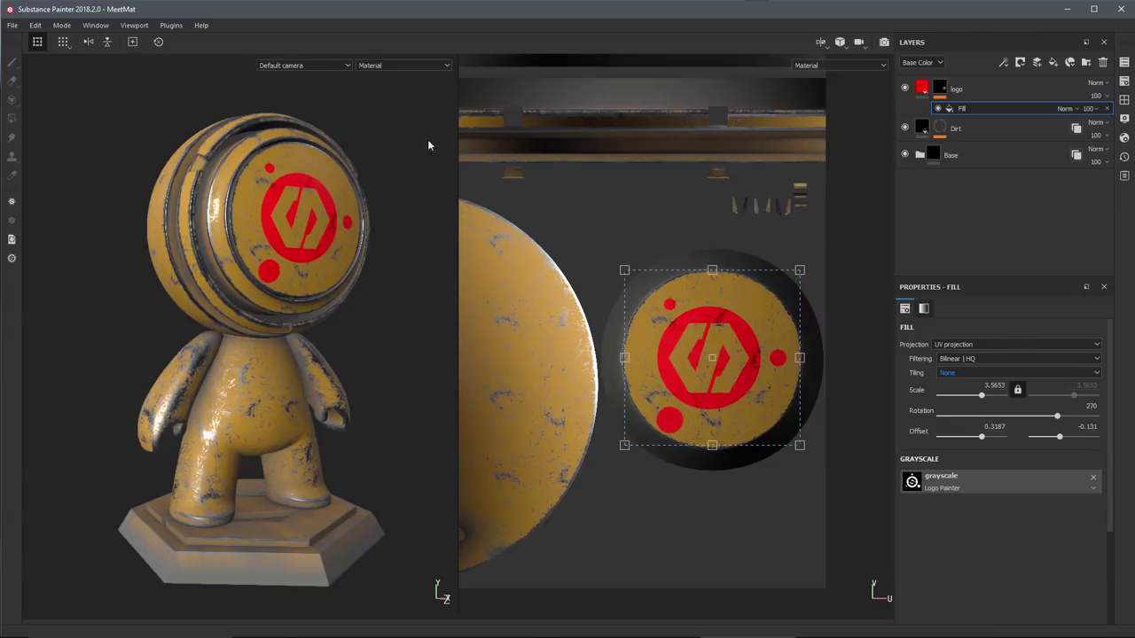
pyautogui.click(89, 42)
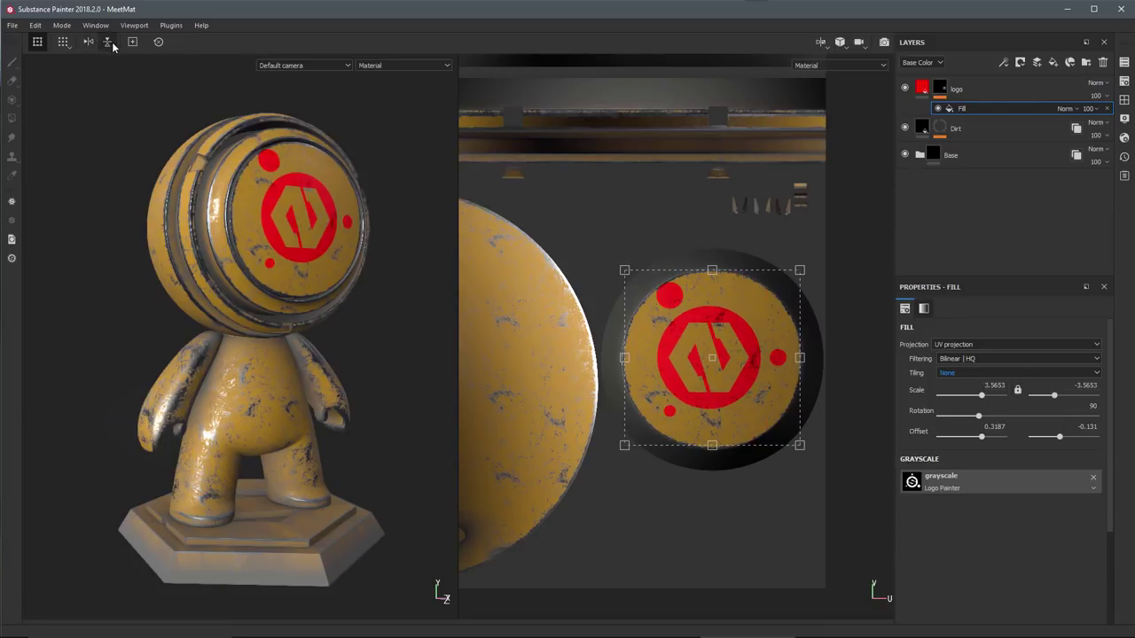
pyautogui.click(107, 42)
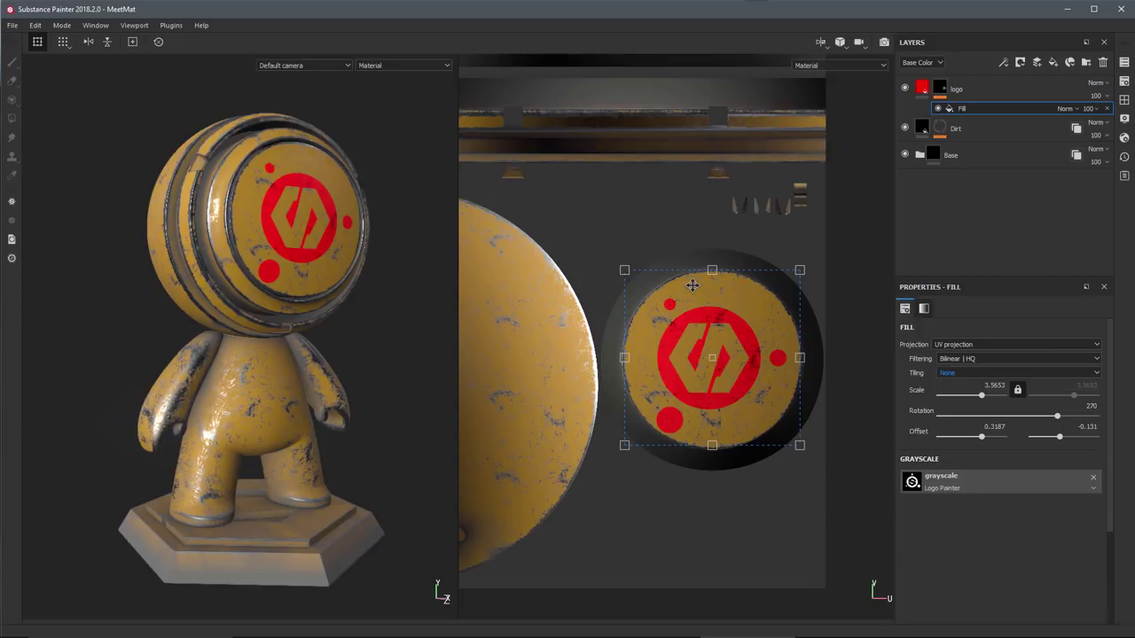
pyautogui.click(107, 43)
# Step: Rotate the logo upright at rotation 180 and begin renaming the Fill layer
pyautogui.moveTo(828, 270); pyautogui.dragTo(800, 449)
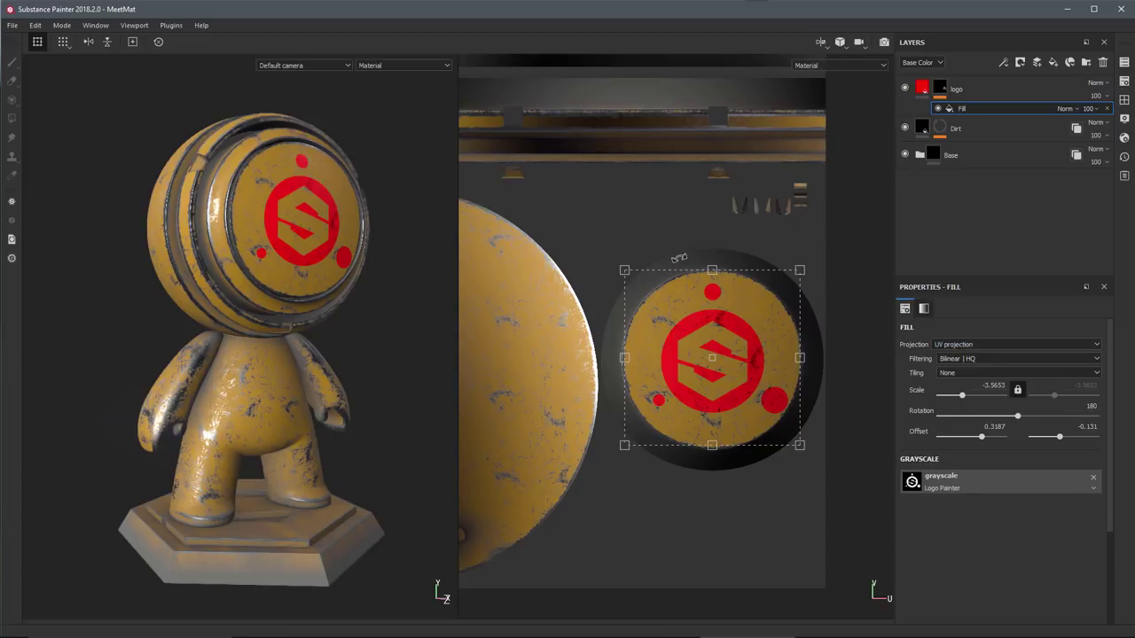
pyautogui.doubleClick(967, 109)
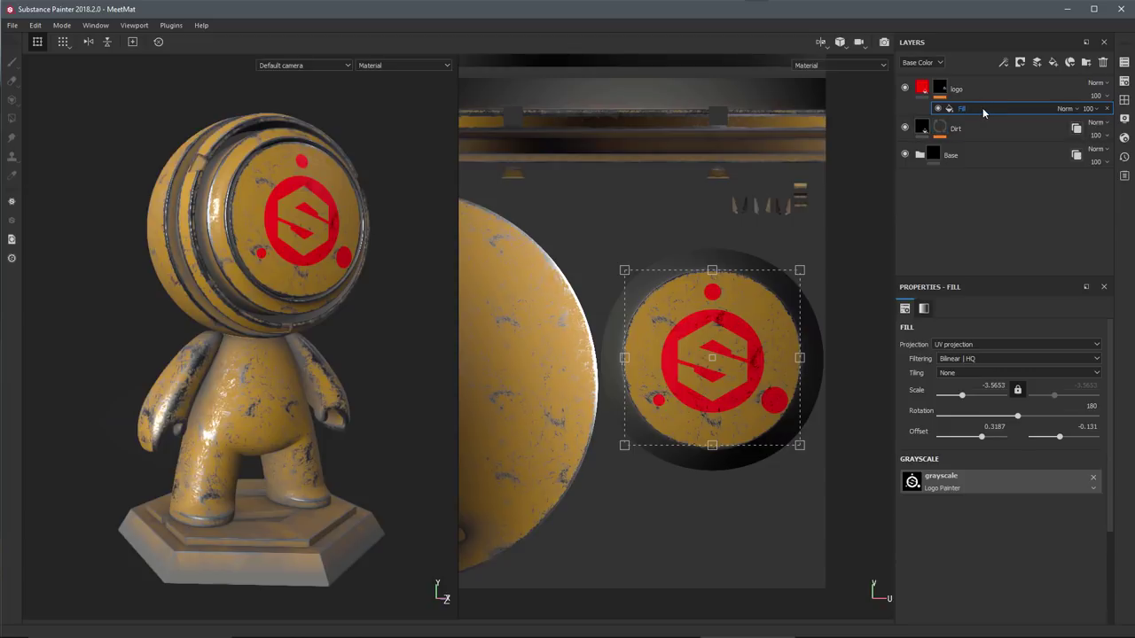